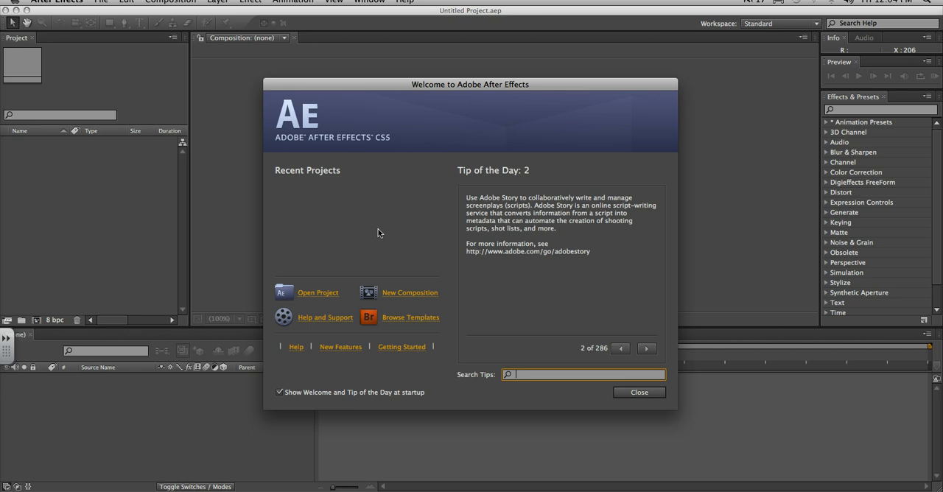
Start a new composition and apply the NTSC DV preset
click(410, 293)
drag(469, 121, 463, 98)
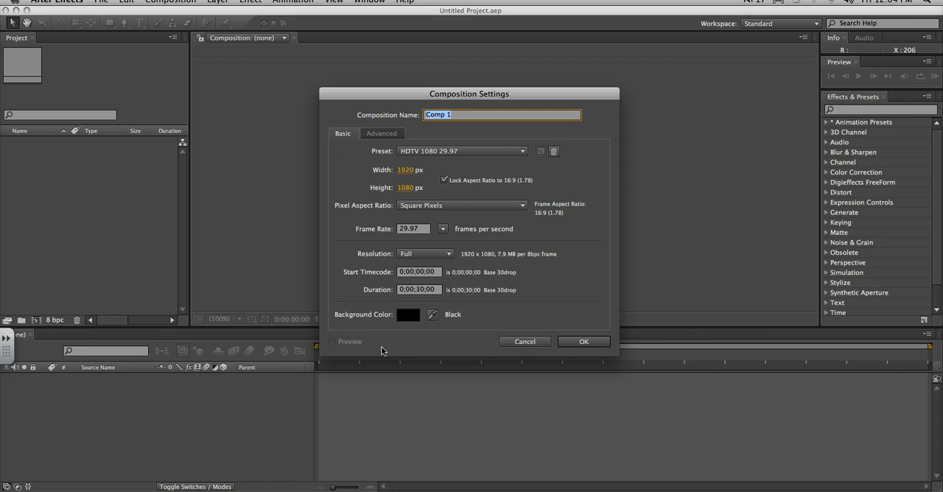
click(418, 155)
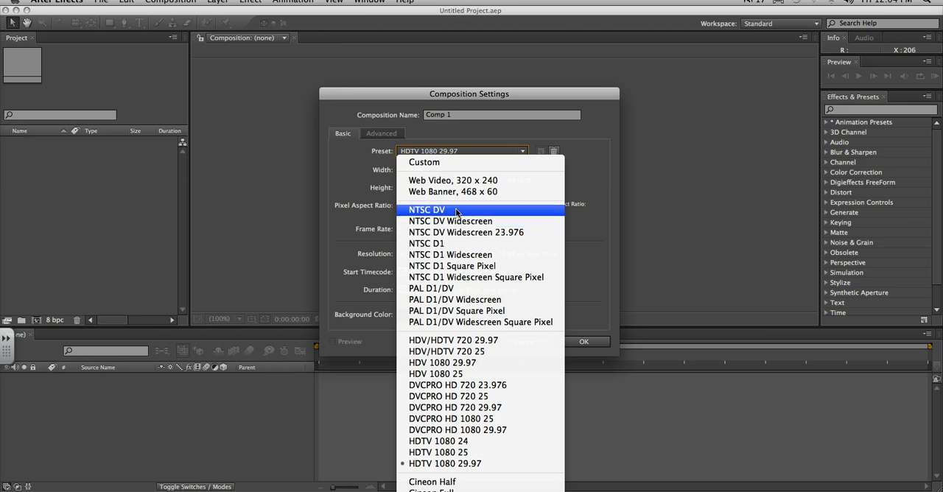
click(453, 211)
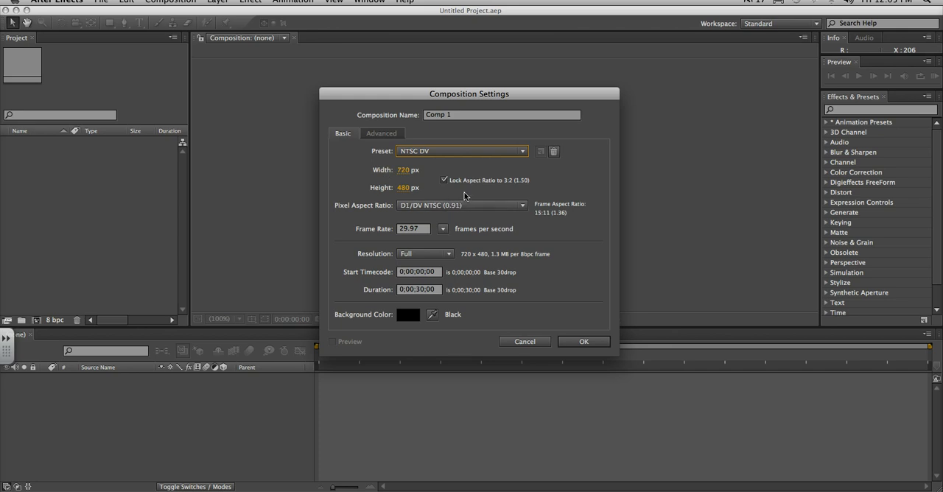
Review the pixel aspect ratio, frame rate and resolution choices available for the composition
click(472, 205)
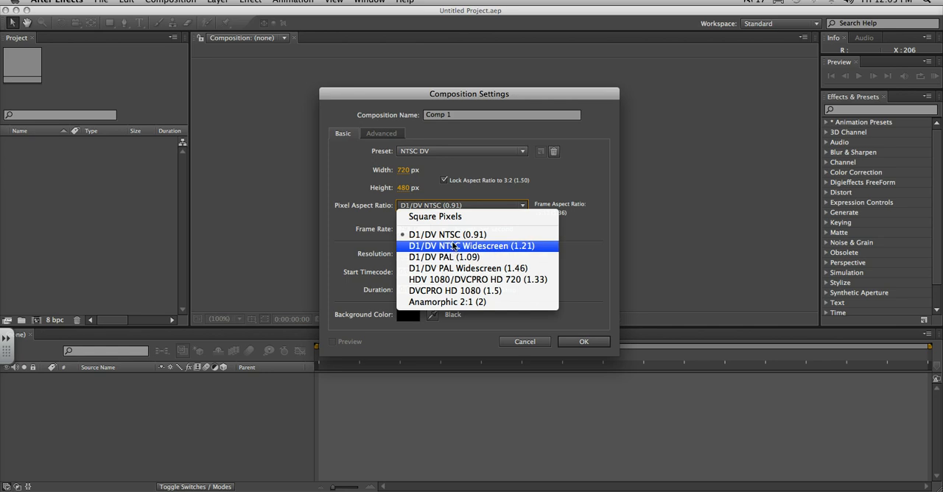
click(563, 195)
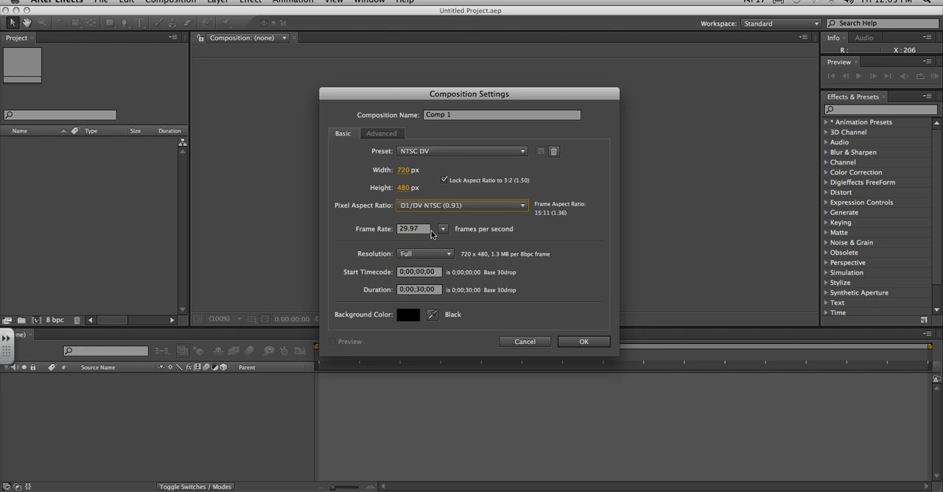
click(443, 229)
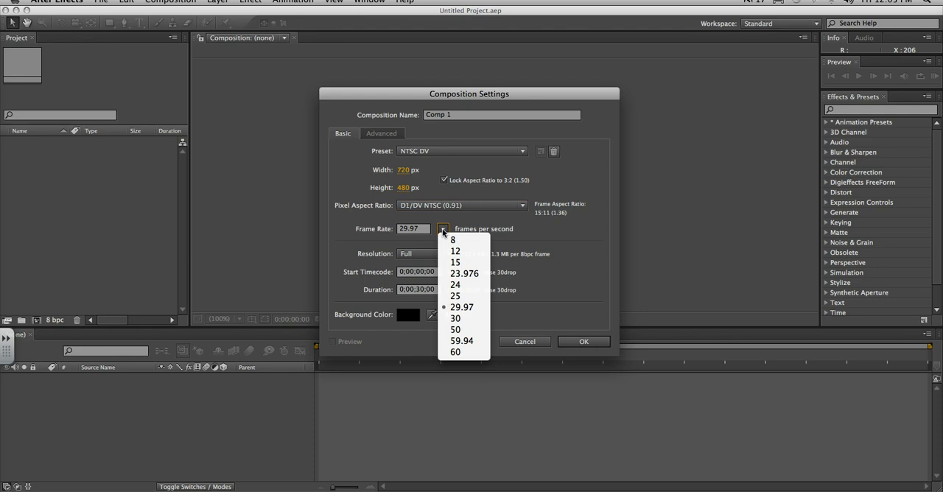
click(442, 231)
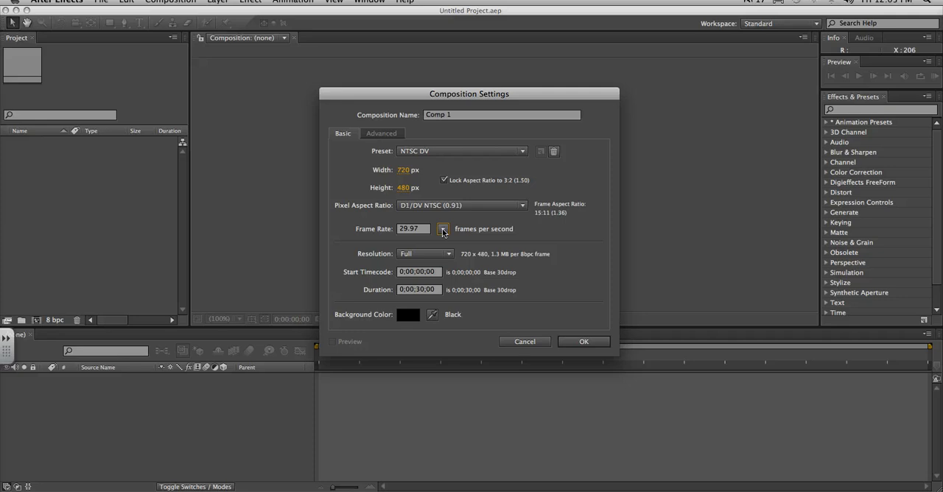
click(448, 254)
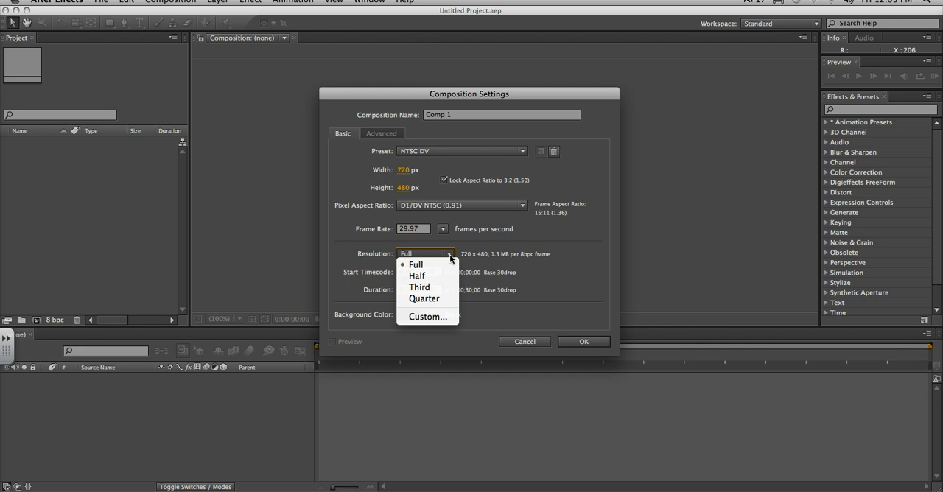
click(558, 271)
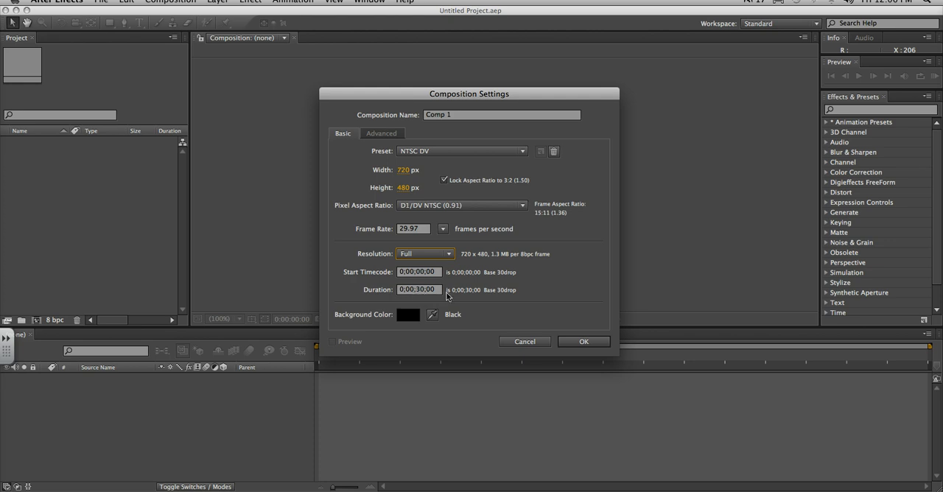
Set the composition's duration to 0;03;00;00 and create the composition
click(421, 290)
double_click(422, 289)
text(00)
click(412, 289)
text(3)
click(580, 343)
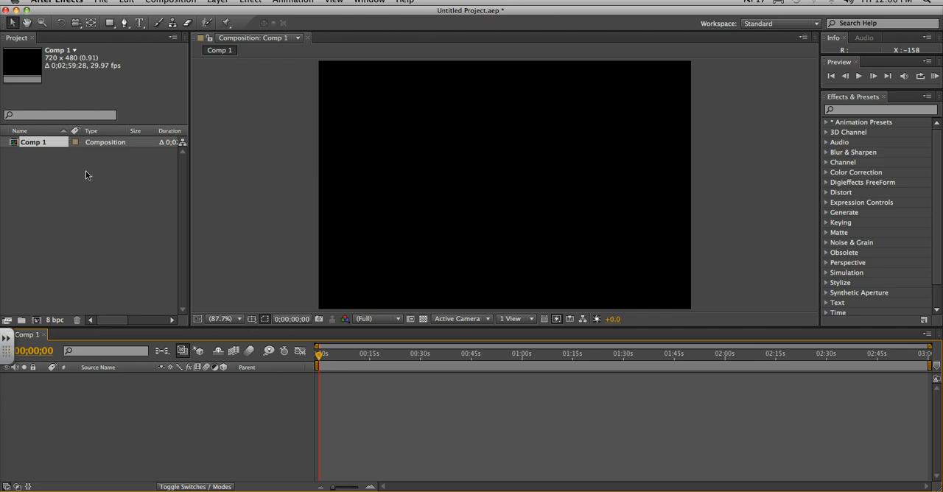
click(103, 2)
mouse_move(122, 173)
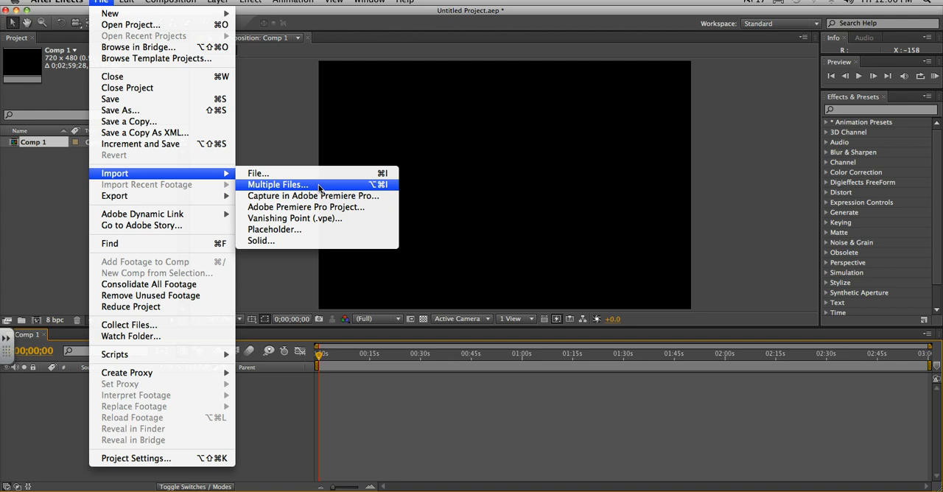
click(54, 195)
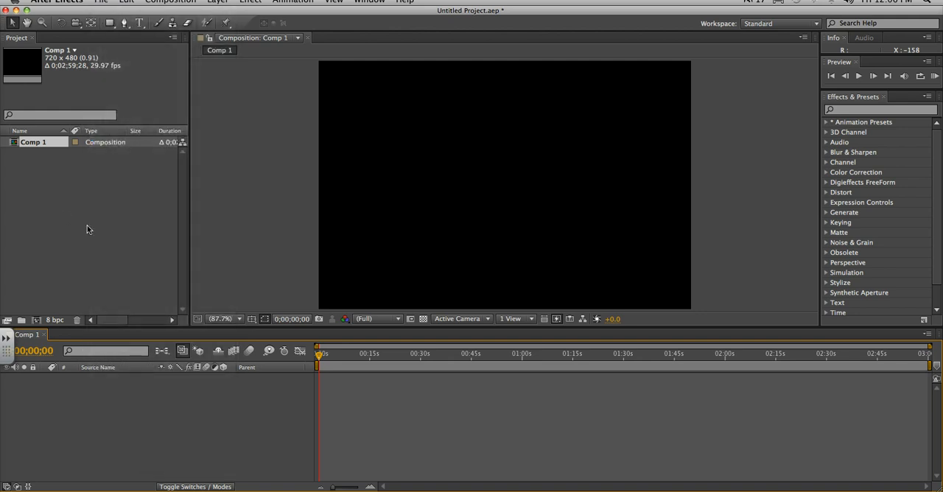
Import skate02.mov, skate03.mov and The_Clermont_Sessions.jpg from the NM130 folder on the Desktop as footage
double_click(76, 196)
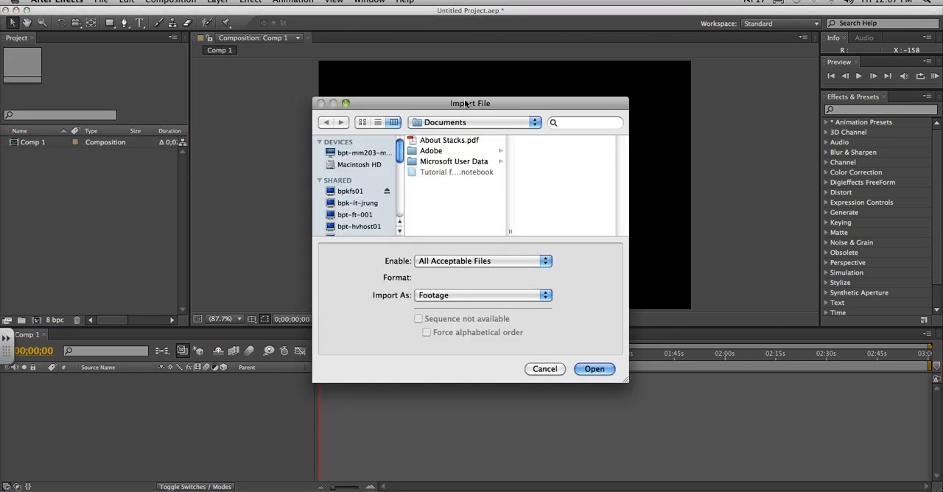
drag(376, 136, 379, 171)
click(337, 168)
click(327, 156)
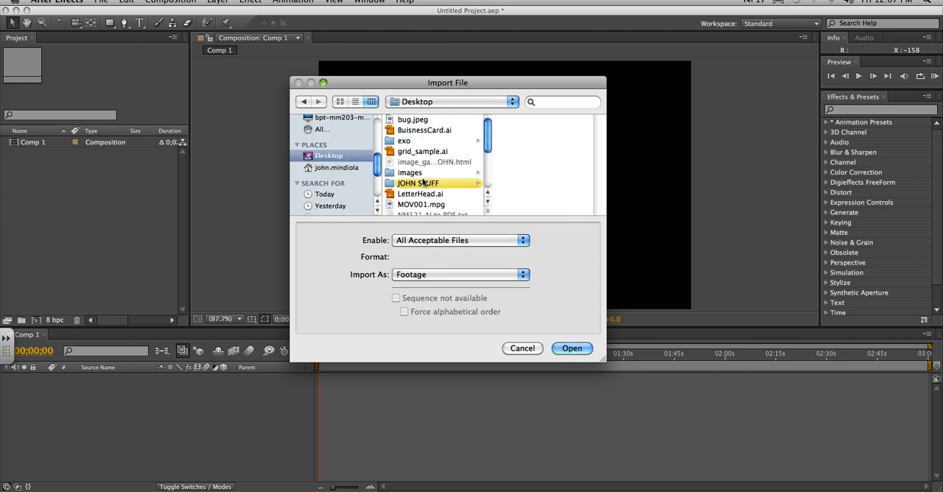
click(424, 183)
click(528, 141)
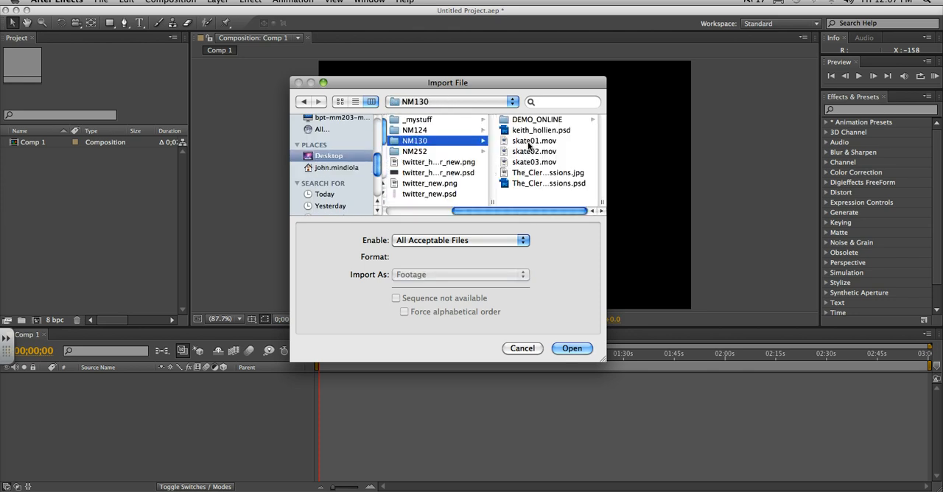
click(542, 151)
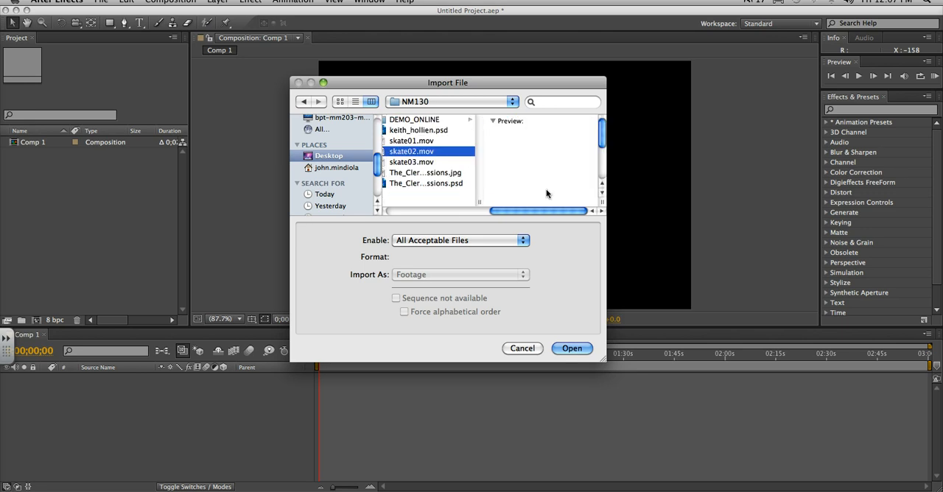
shift+click(435, 162)
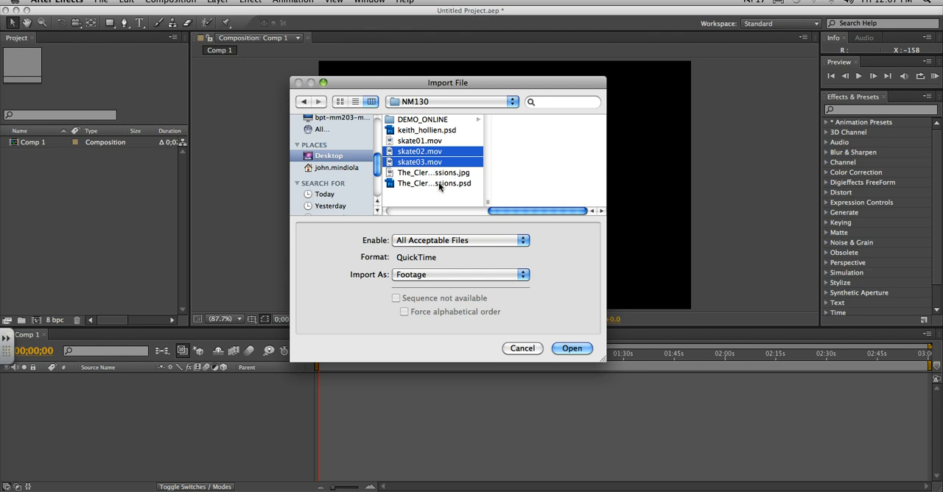
shift+click(440, 173)
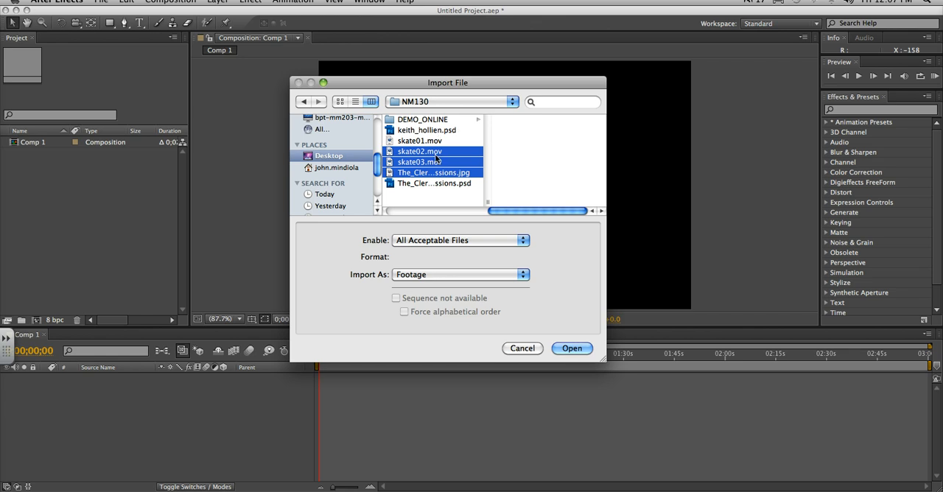
click(572, 349)
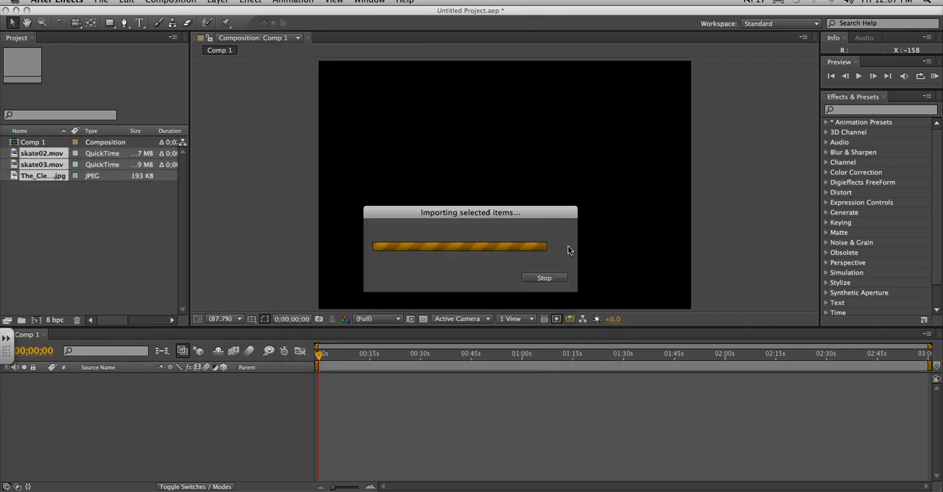
Inspect the file details of skate02.mov, The_Clermont_Sessions.jpg and skate03.mov in the project
click(85, 203)
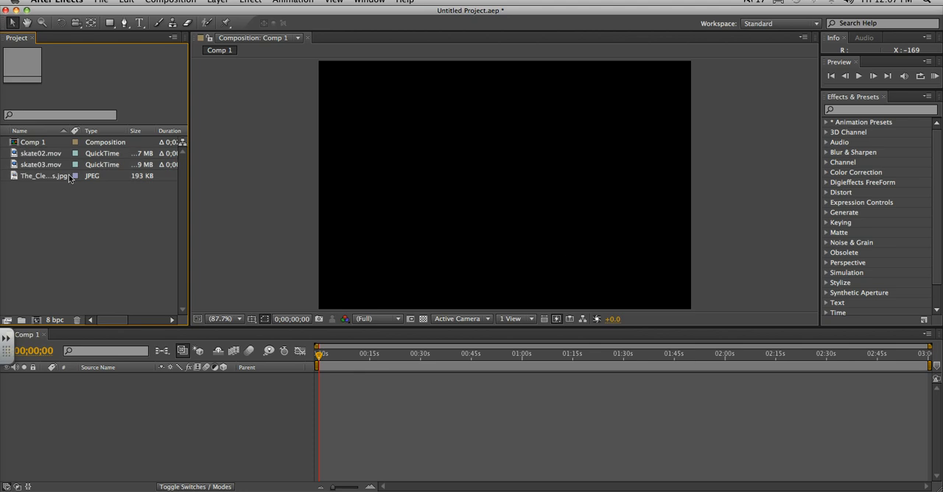
click(50, 154)
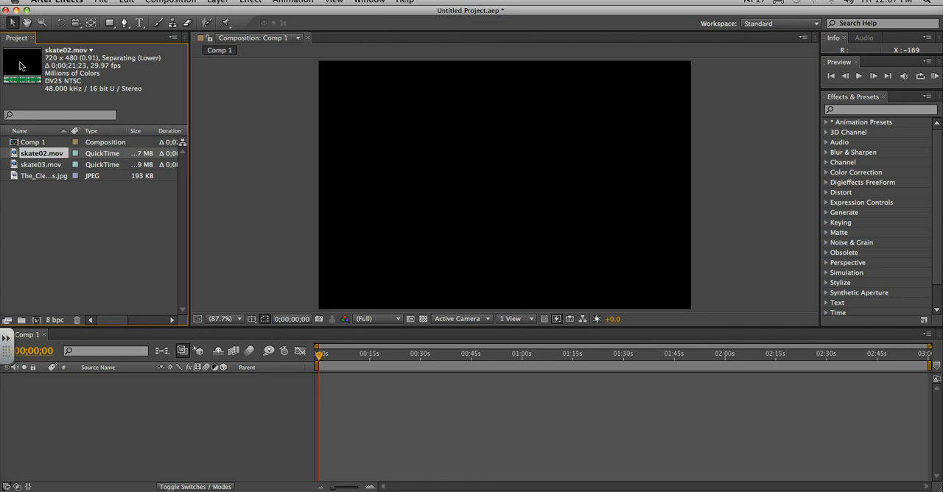
click(44, 172)
click(45, 175)
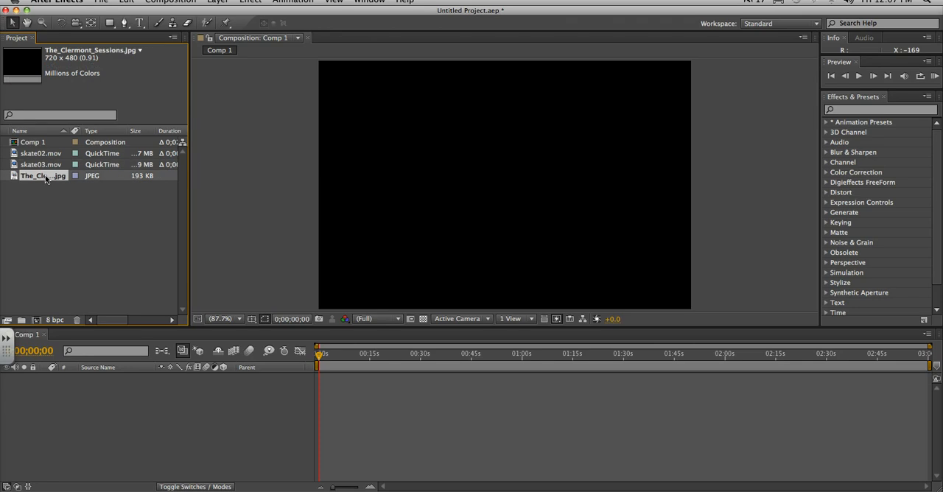
click(40, 166)
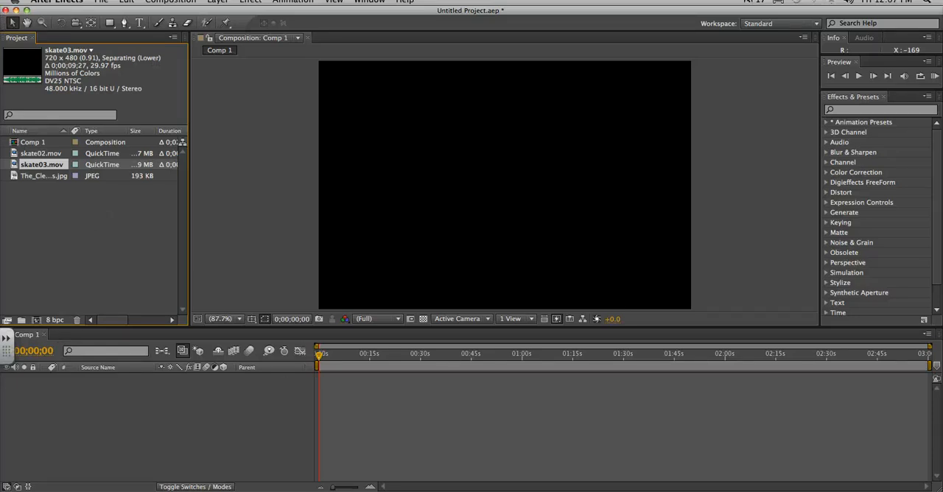
Narrow the program window slightly and reposition it so its whole timeline fits on the screen
drag(939, 487, 920, 488)
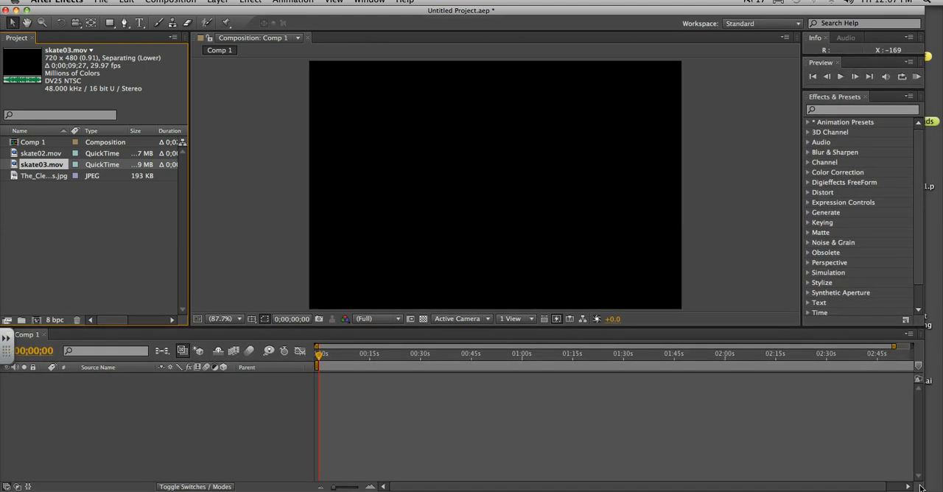
drag(77, 10, 93, 9)
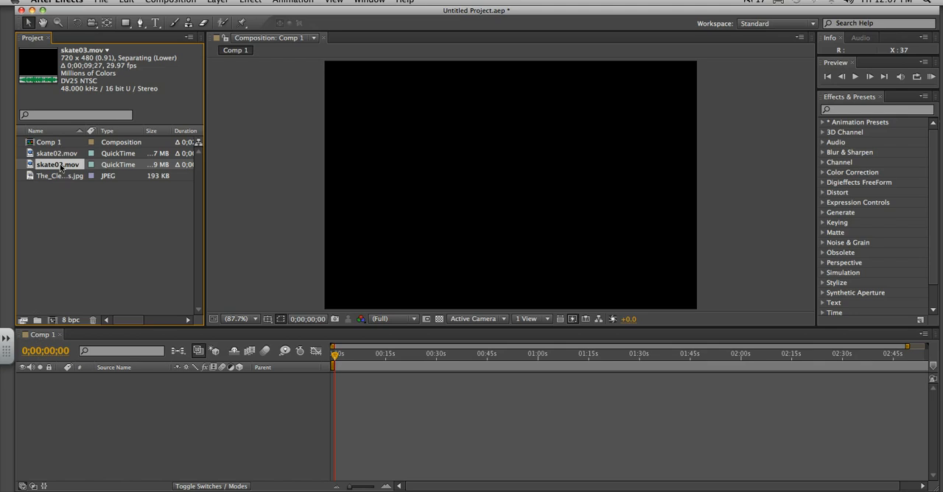
Add The_Clermont_Sessions.jpg to the Comp 1 timeline and trim the layer's end to about 5 seconds
drag(57, 175, 78, 402)
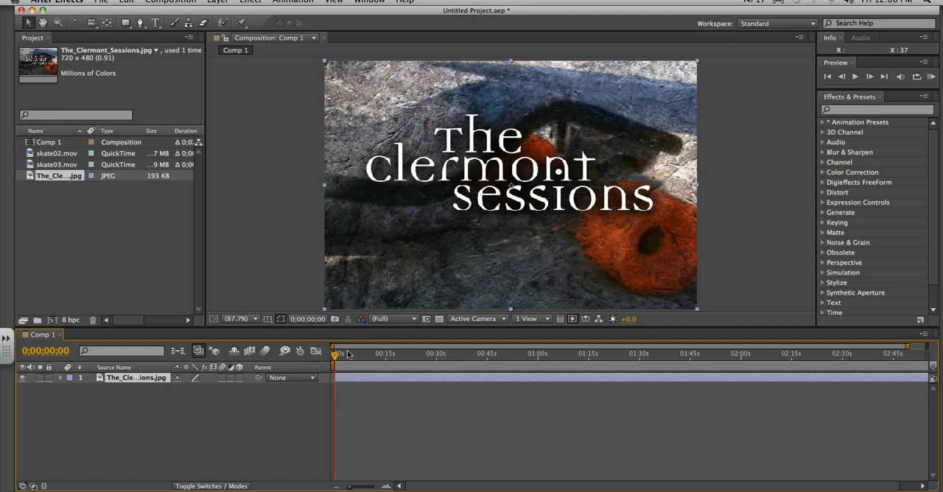
drag(335, 355, 907, 356)
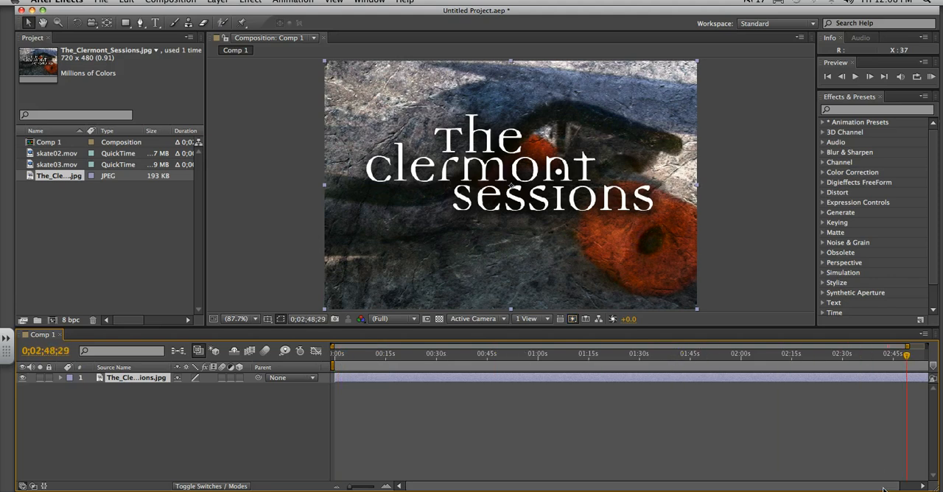
drag(884, 489, 903, 488)
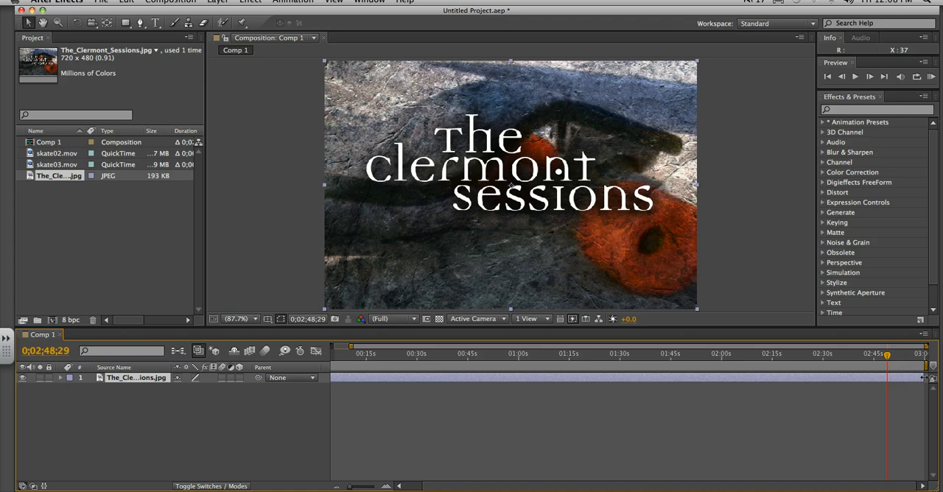
drag(924, 378, 339, 390)
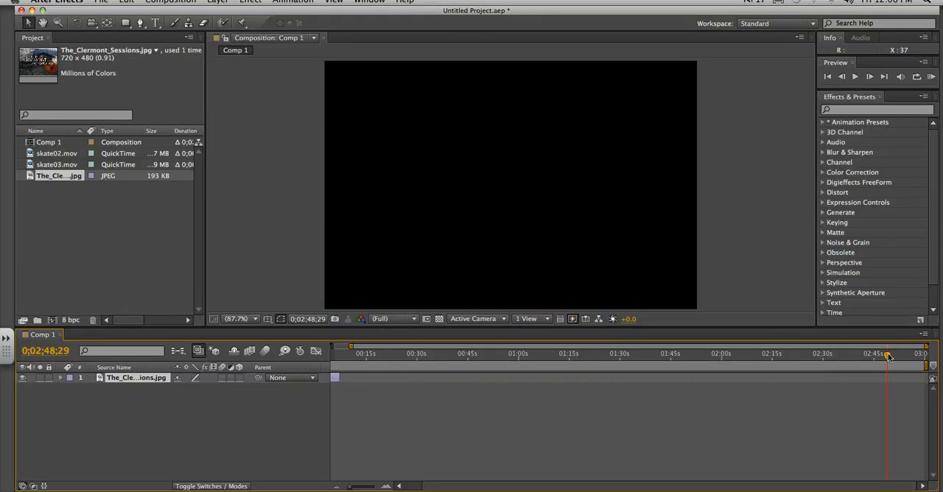
Return the current time to 0;00;00;00 and magnify the timeline around the title image layer
drag(886, 354, 319, 363)
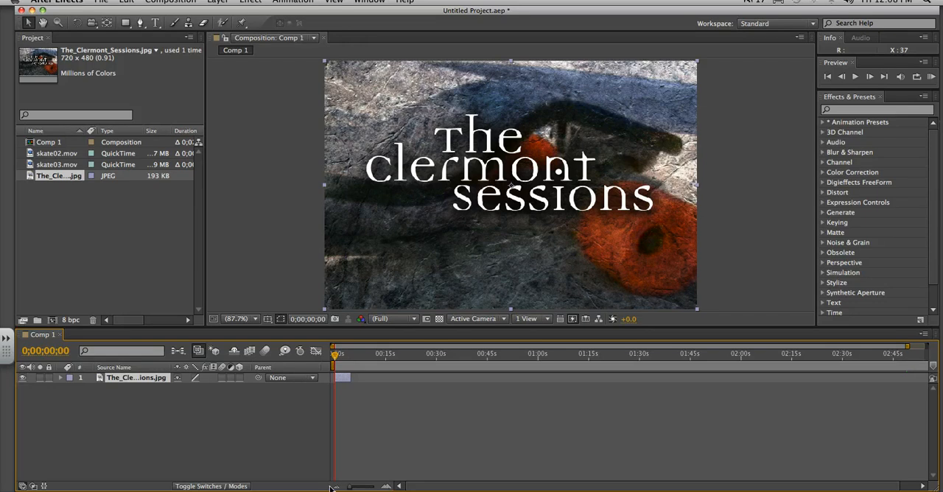
click(387, 487)
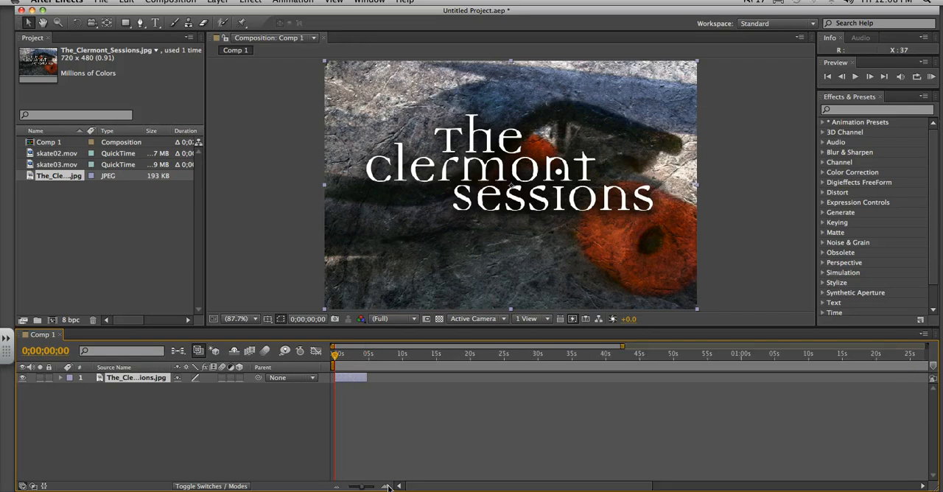
click(387, 487)
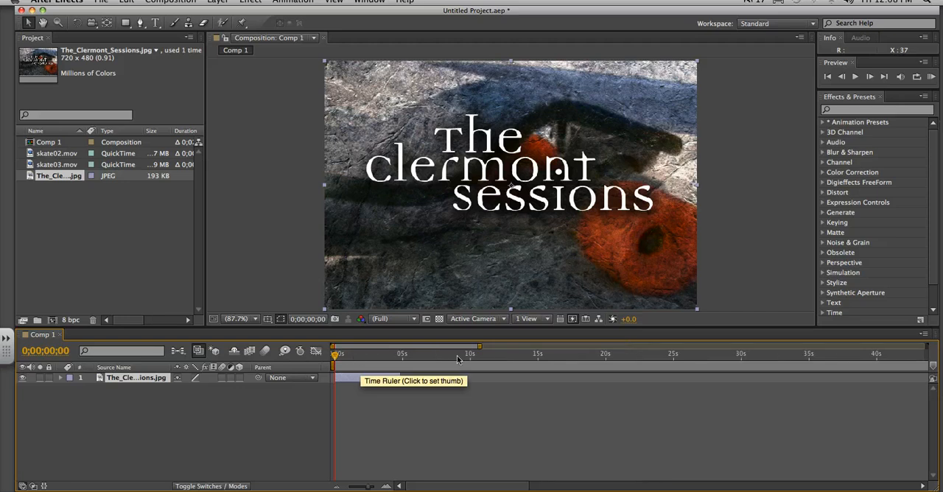